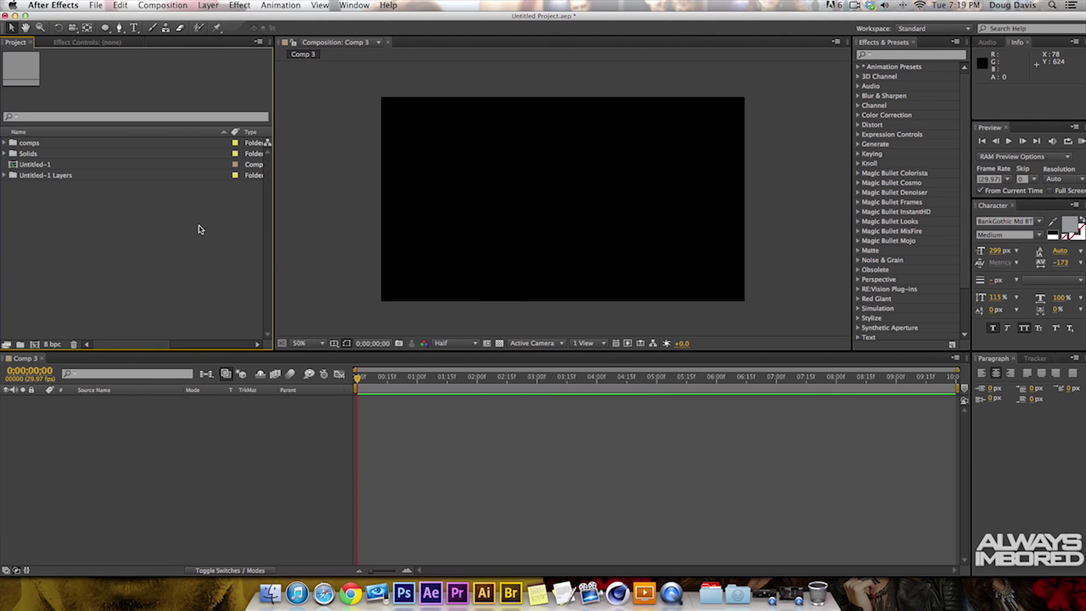
# In Photoshop, hide the orange brush-stroke Layer 1
pyautogui.press('super+shift+Tab')
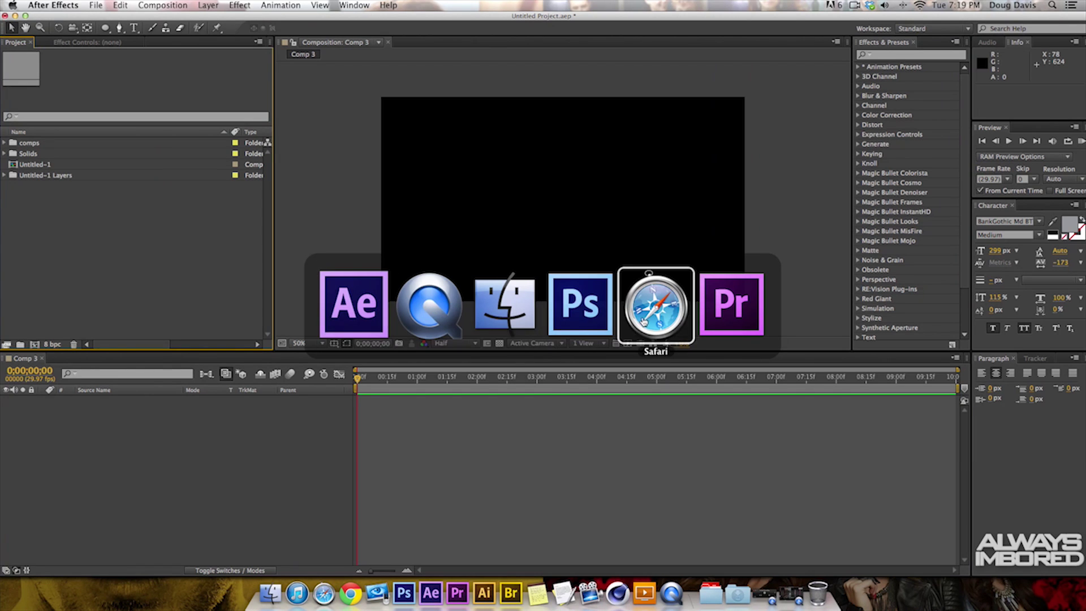
pyautogui.click(589, 320)
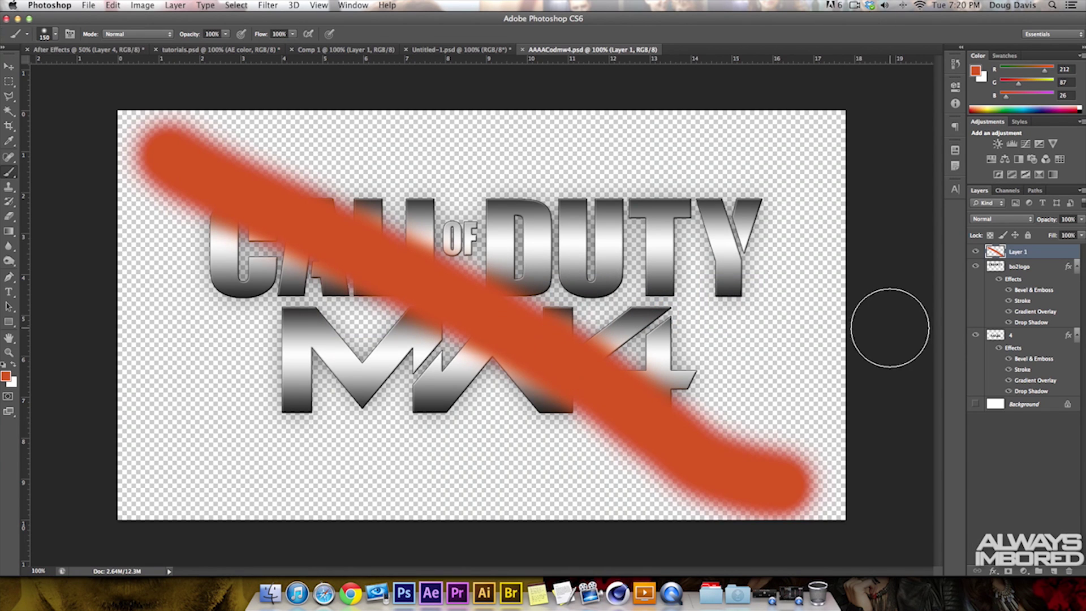
pyautogui.click(975, 251)
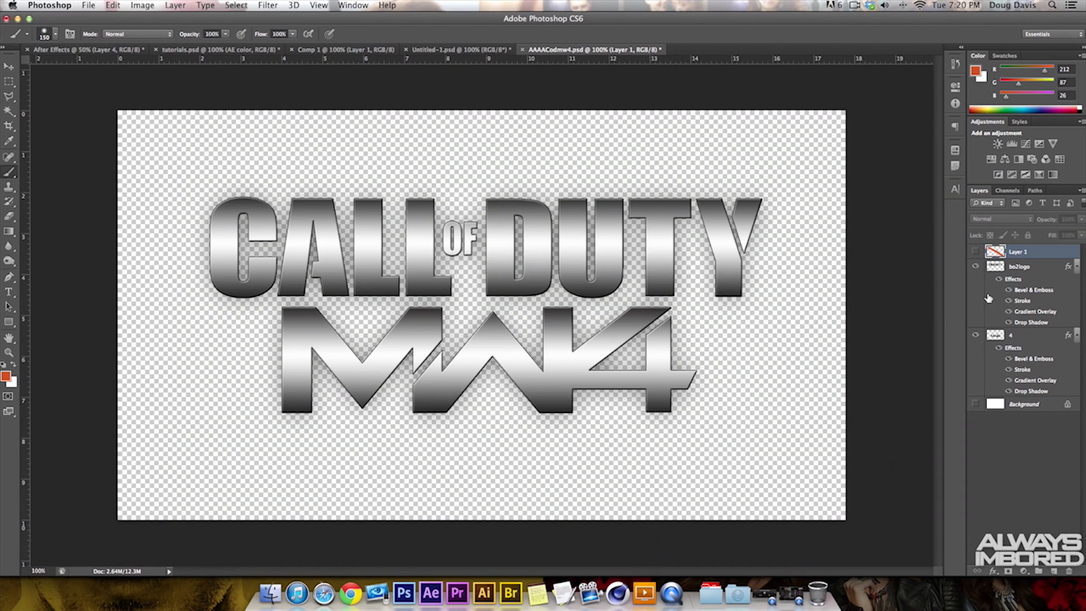
# Check the bo2logo, MW4 and Background layers by toggling their visibility
pyautogui.click(995, 269)
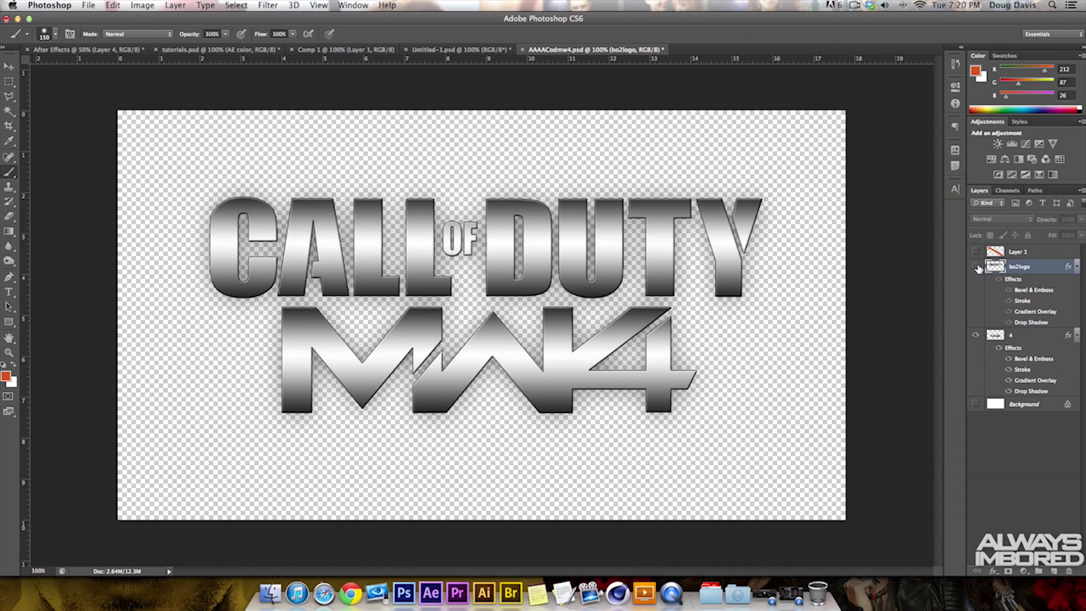
pyautogui.click(974, 336)
pyautogui.click(974, 336)
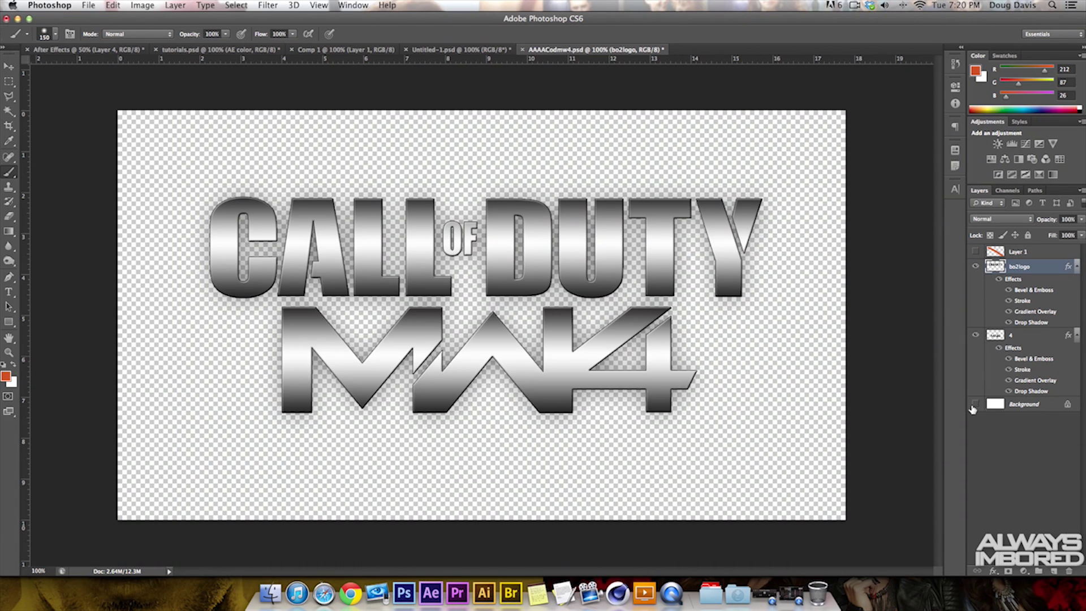
pyautogui.click(975, 404)
pyautogui.click(974, 404)
pyautogui.click(975, 404)
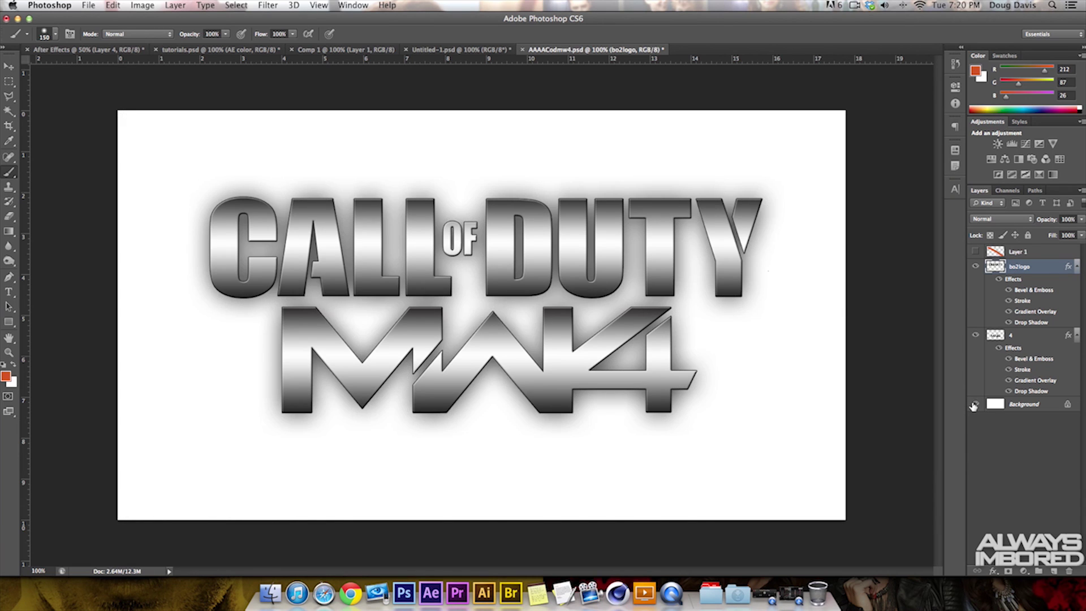
pyautogui.click(974, 405)
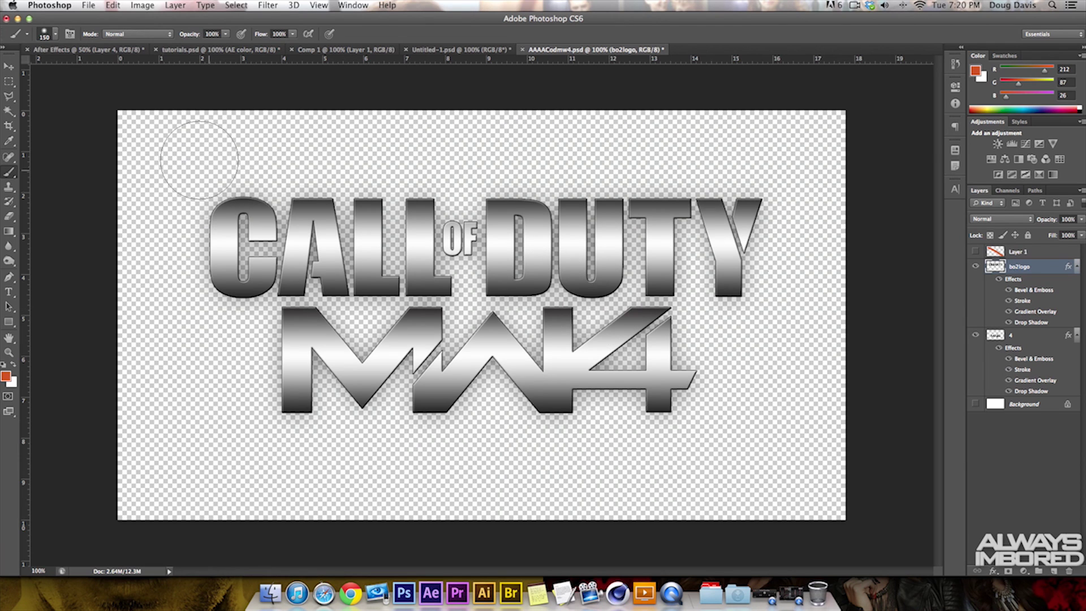
# Save AAAACodmw4.psd with only the chrome logo visible
pyautogui.click(89, 5)
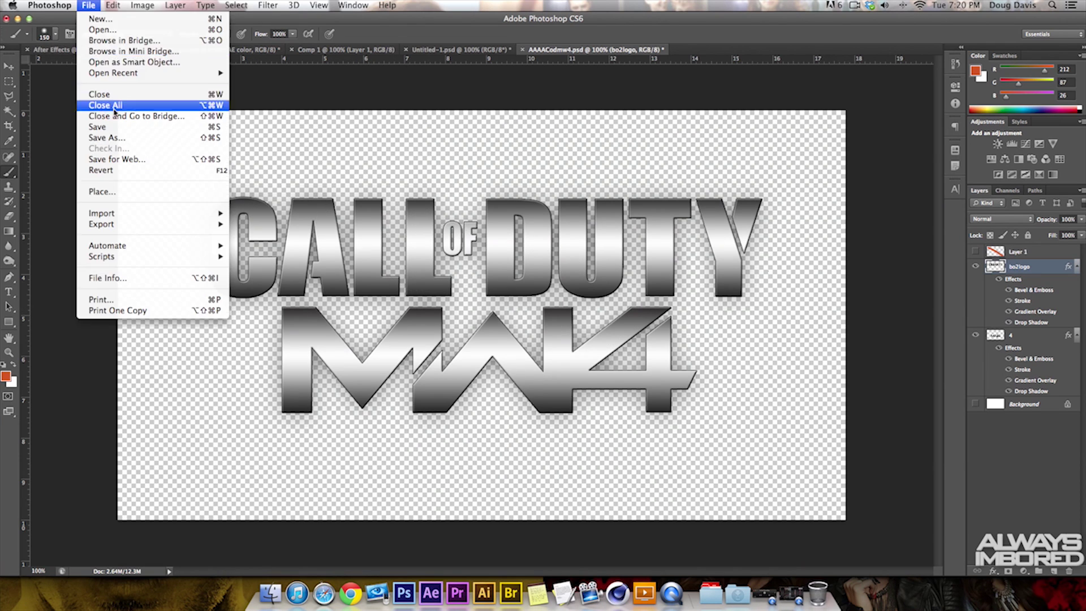
pyautogui.click(118, 129)
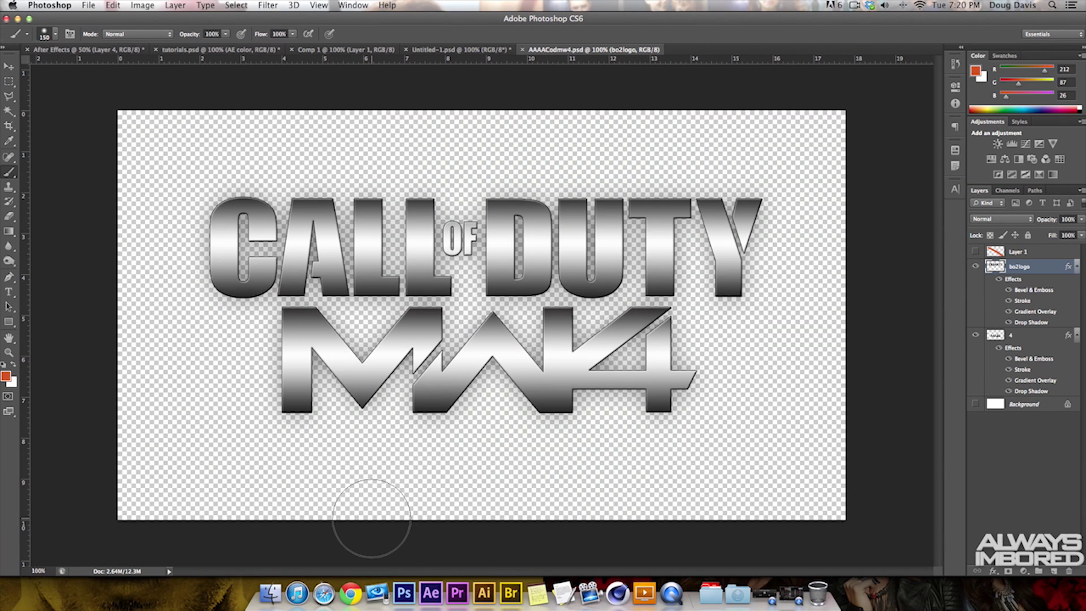
pyautogui.press('super+Tab')
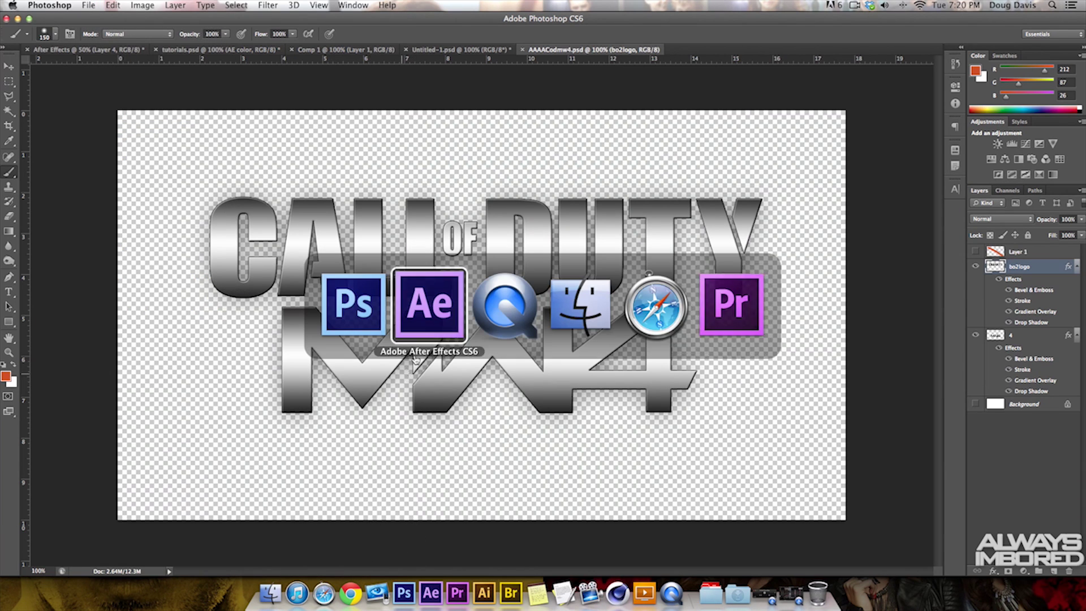
# Back in After Effects, reselect the Project panel and open the Import File dialog on the Desktop
pyautogui.click(425, 324)
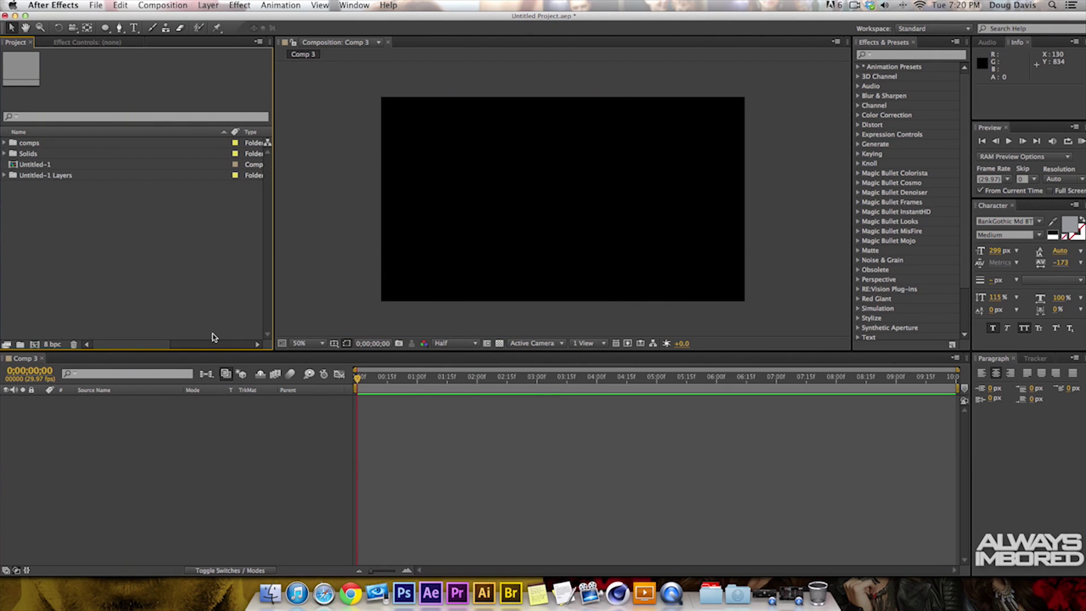
pyautogui.click(302, 297)
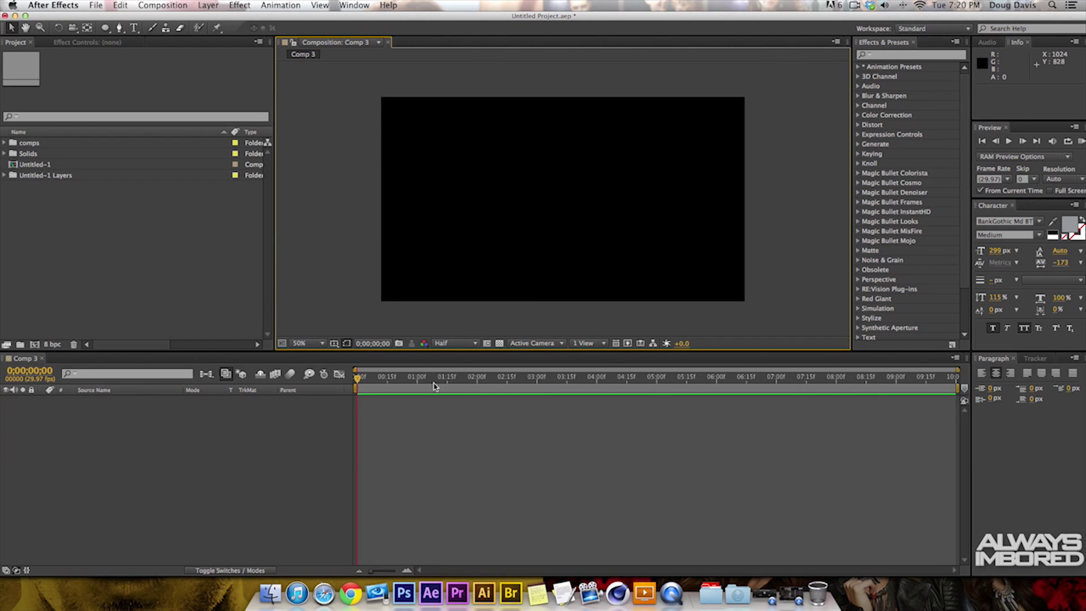
pyautogui.click(274, 416)
pyautogui.click(173, 277)
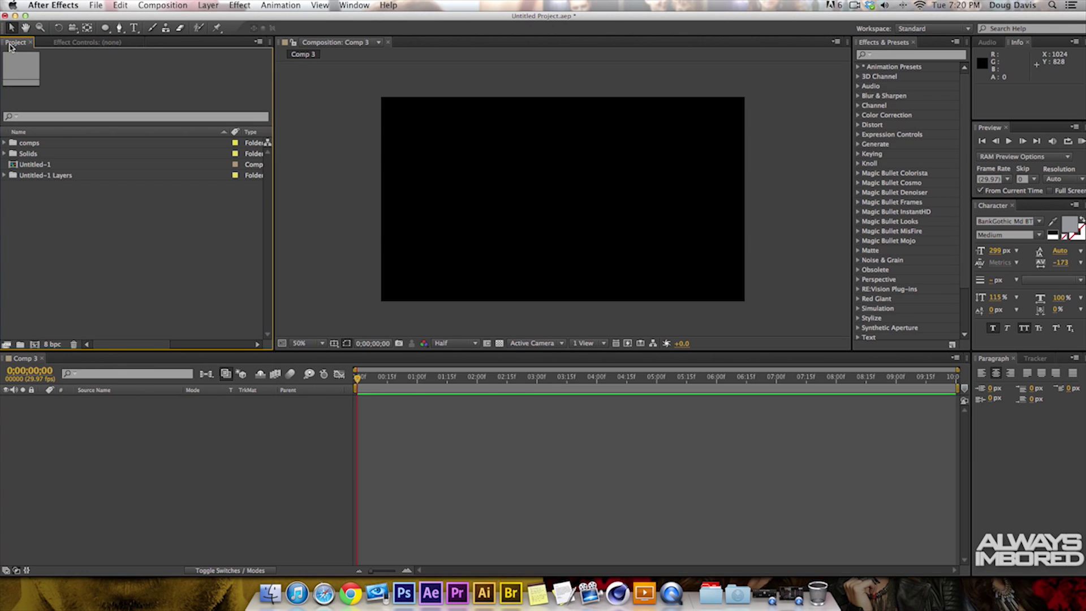
pyautogui.click(79, 43)
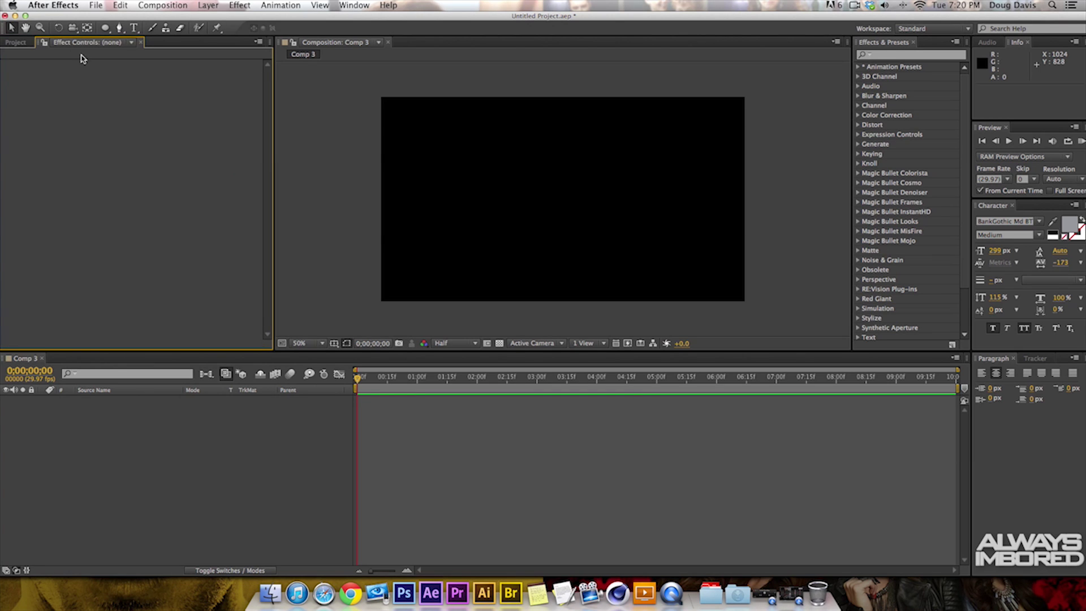
pyautogui.click(16, 43)
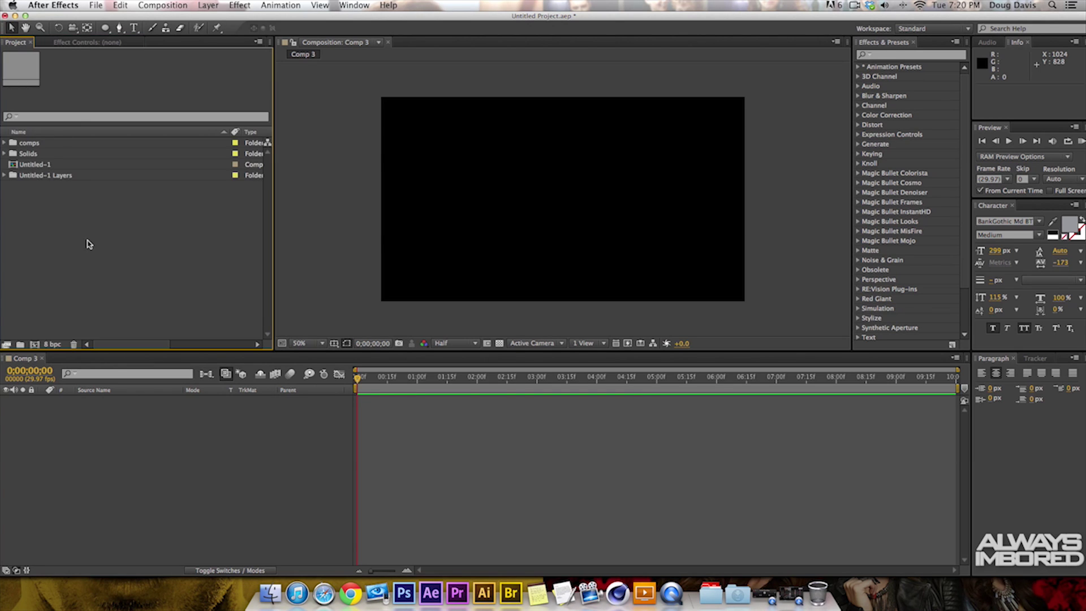
pyautogui.doubleClick(57, 250)
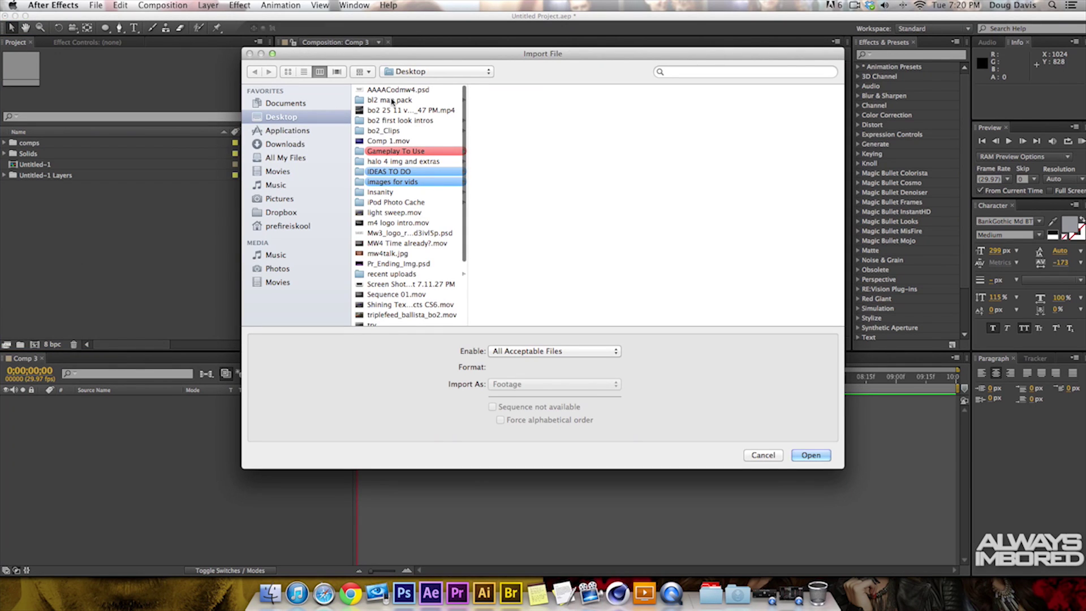
# Select AAAACodmw4.psd in the Import File dialog and import it
pyautogui.click(435, 90)
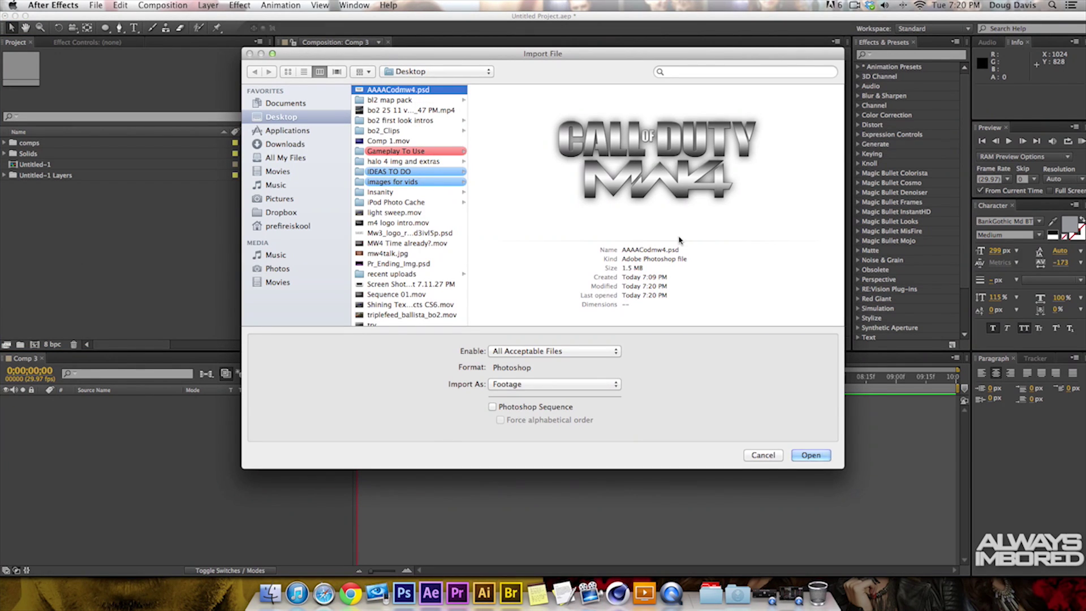
pyautogui.click(823, 456)
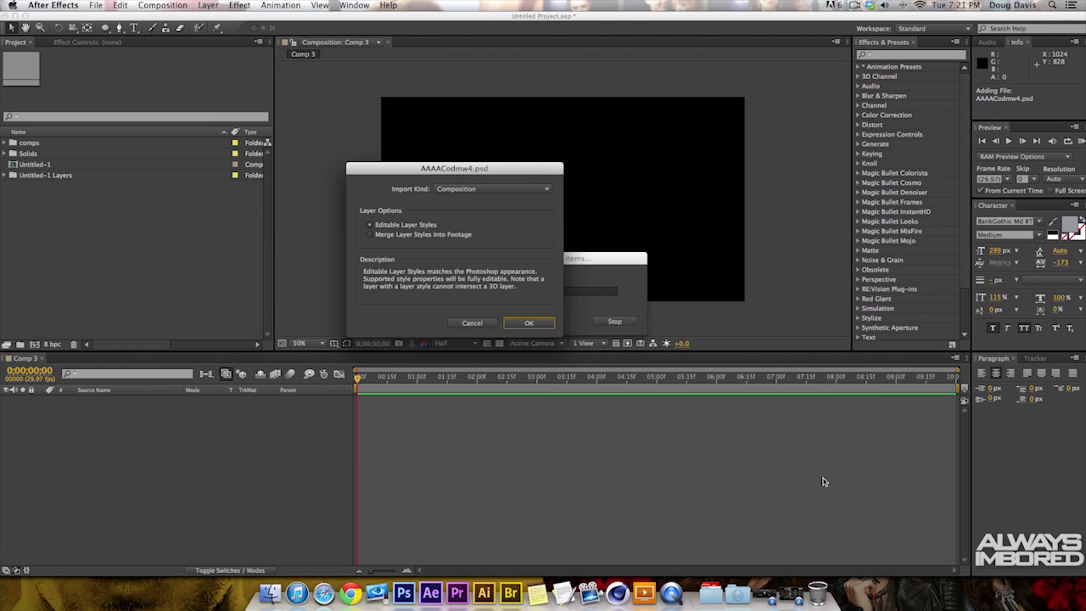
pyautogui.moveTo(422, 173); pyautogui.dragTo(418, 182)
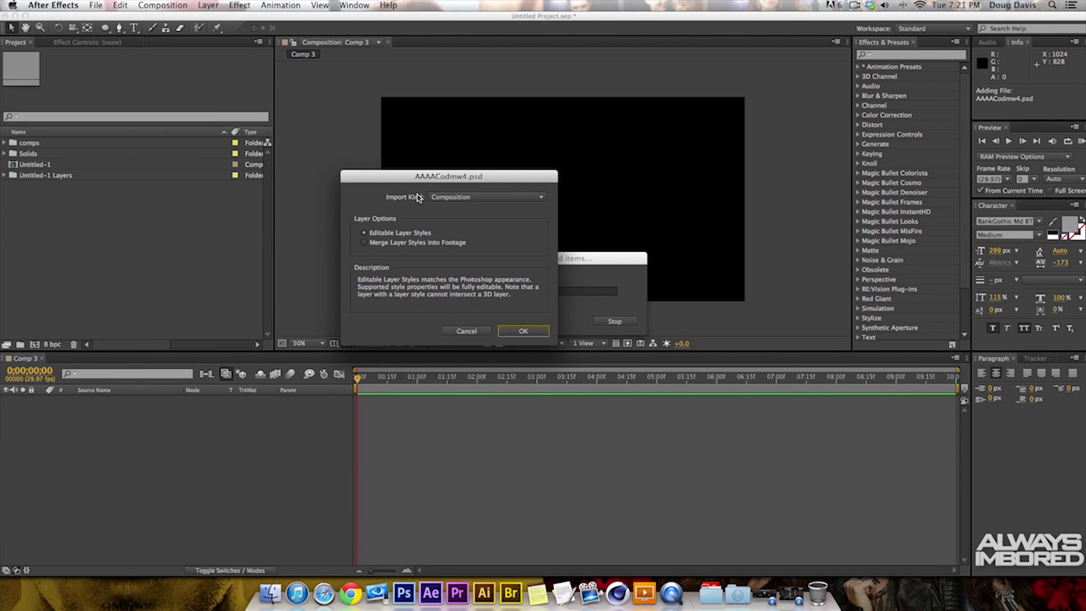
# Keep Composition as the import kind, confirm, and open the AAAACodmw4 composition
pyautogui.click(484, 198)
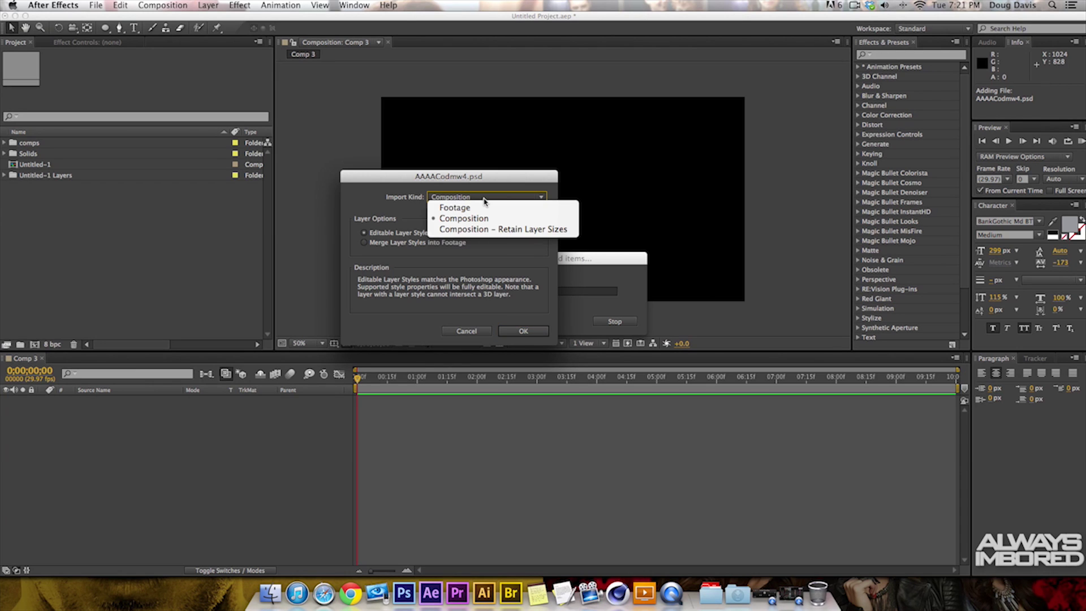
pyautogui.click(398, 202)
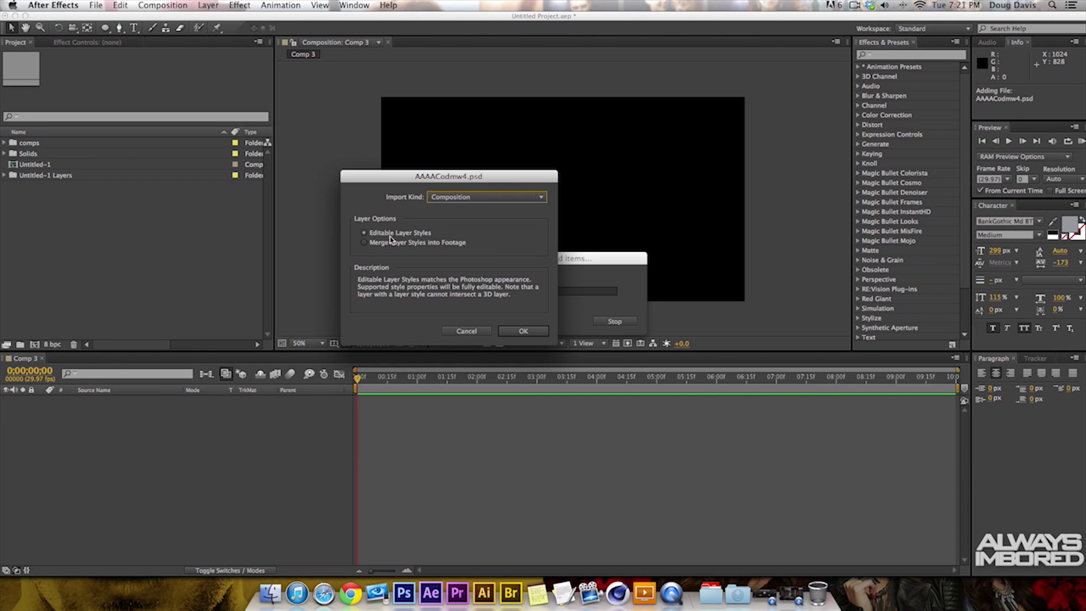
pyautogui.click(534, 333)
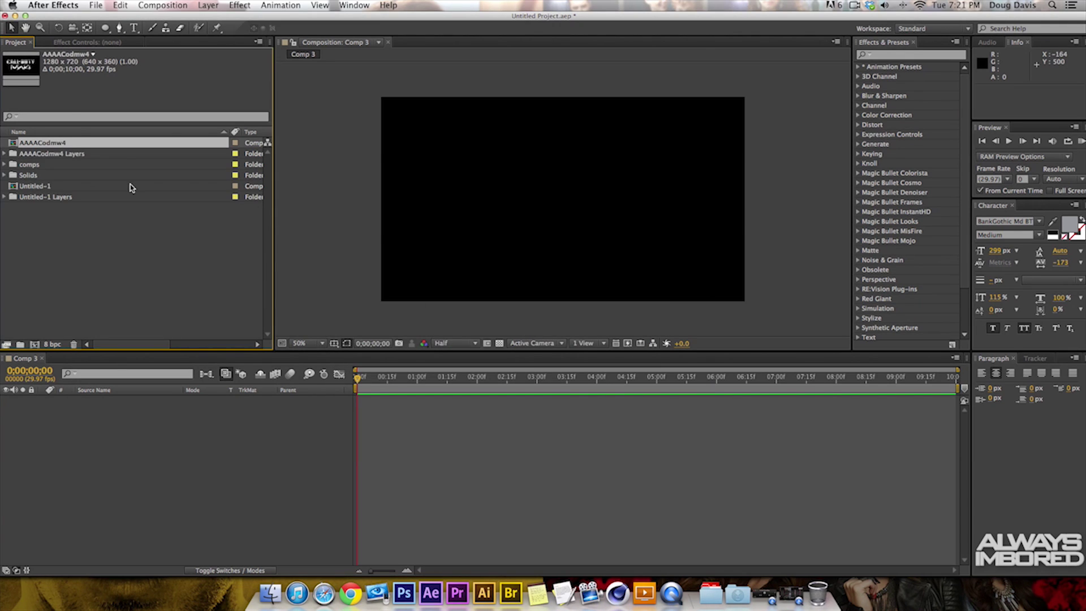
pyautogui.doubleClick(34, 144)
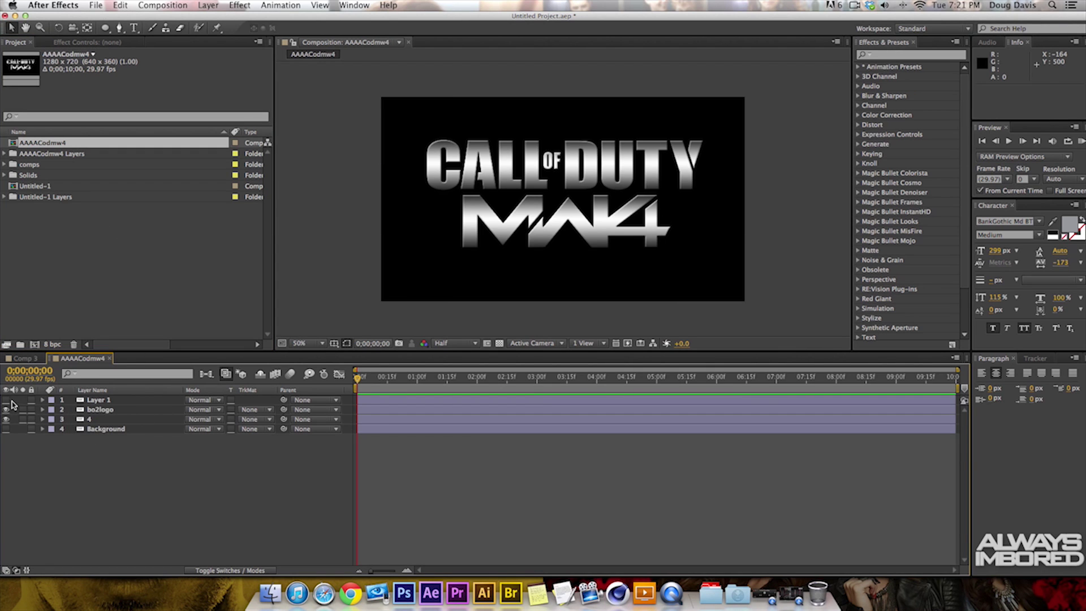
pyautogui.press('super+Tab')
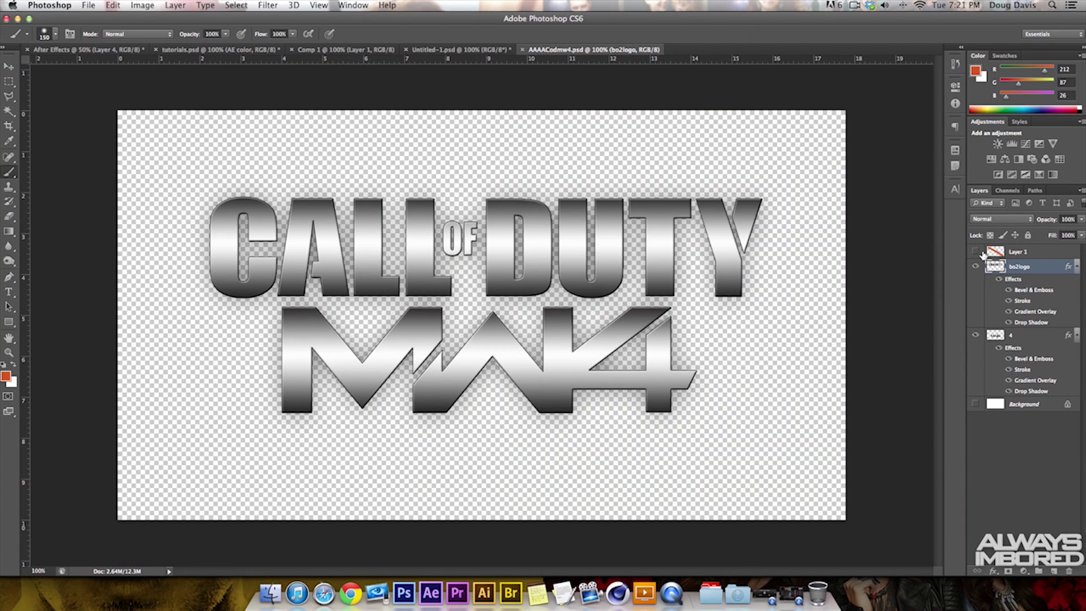
pyautogui.click(976, 252)
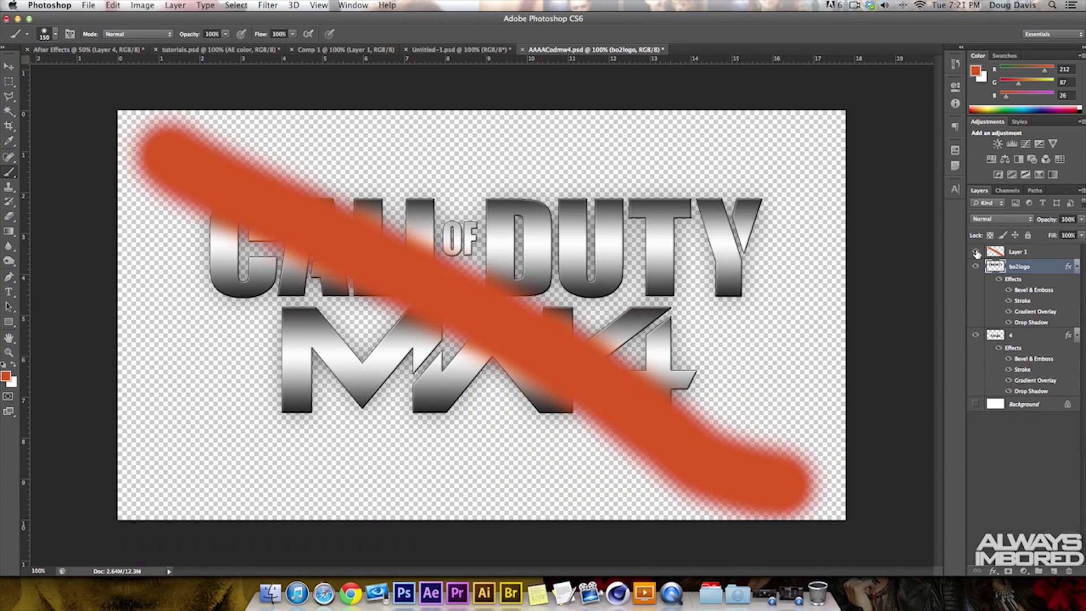
pyautogui.press('super+z')
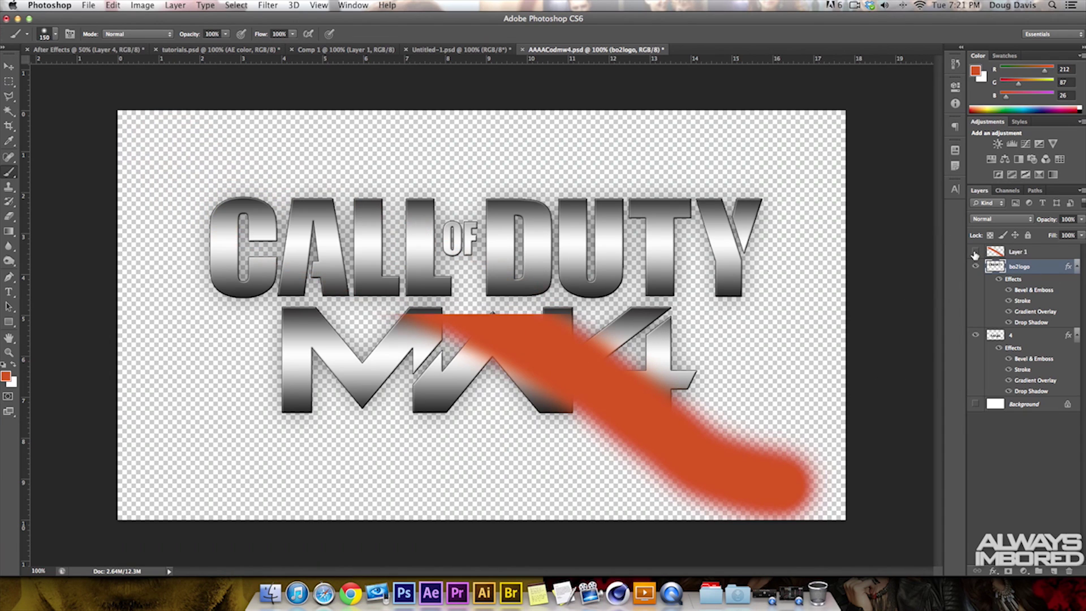
pyautogui.click(975, 253)
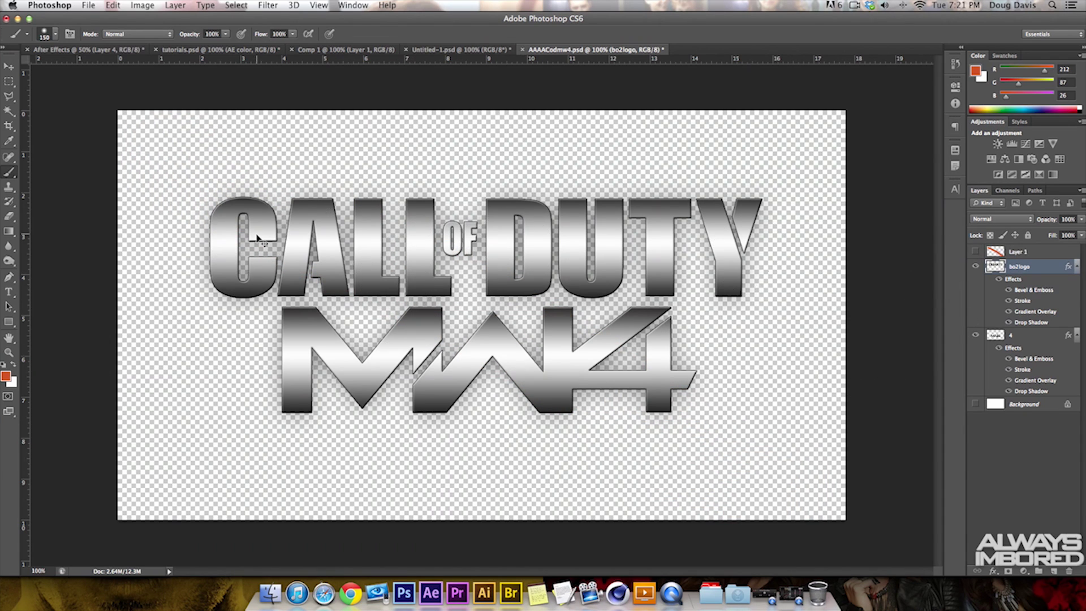
pyautogui.press('super+Tab')
pyautogui.press('super+Tab')
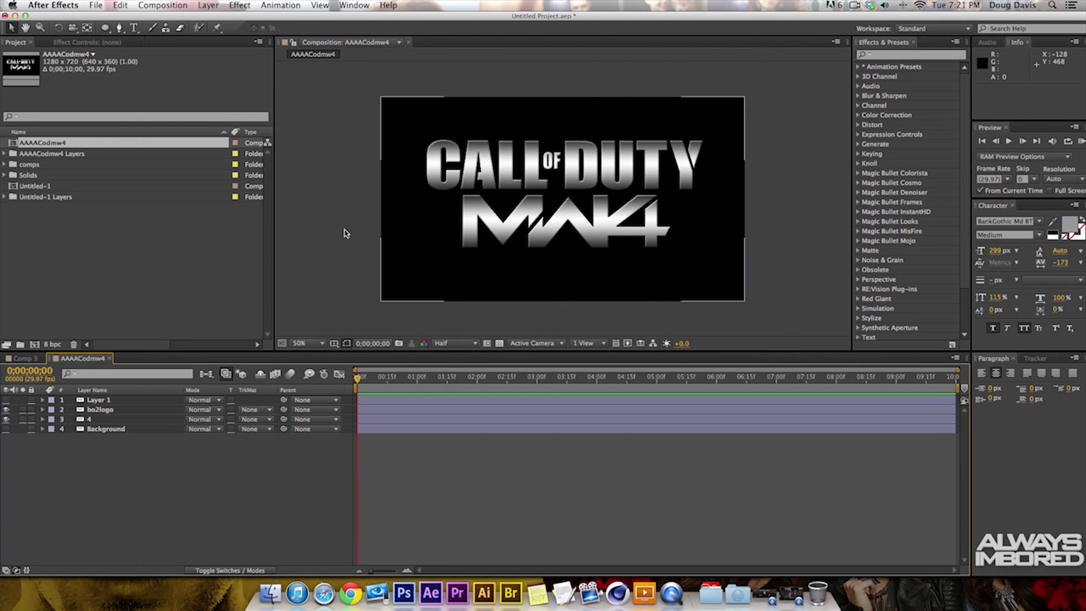
# Delete the orange brush-stroke Layer 1 from the AAAACodmw4 timeline
pyautogui.click(6, 400)
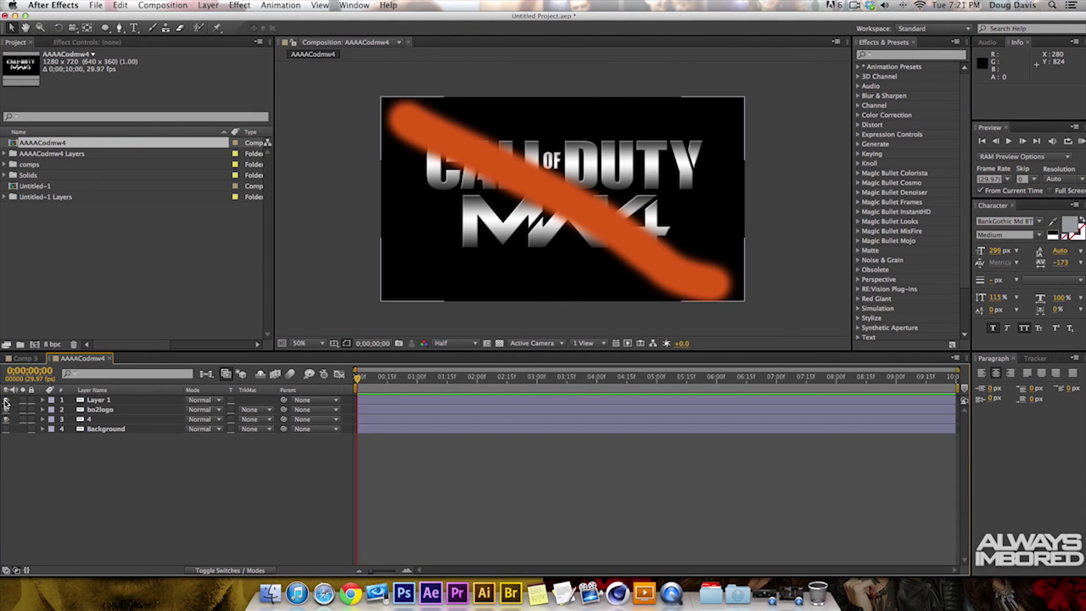
pyautogui.click(6, 400)
pyautogui.click(6, 400)
pyautogui.click(6, 400)
pyautogui.click(104, 401)
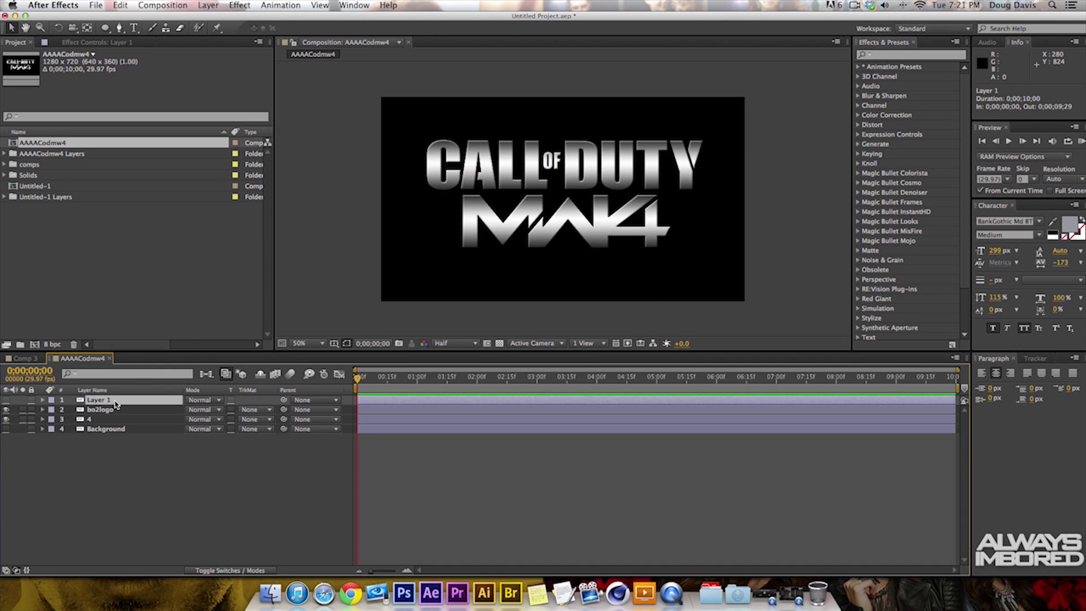
pyautogui.press('Delete')
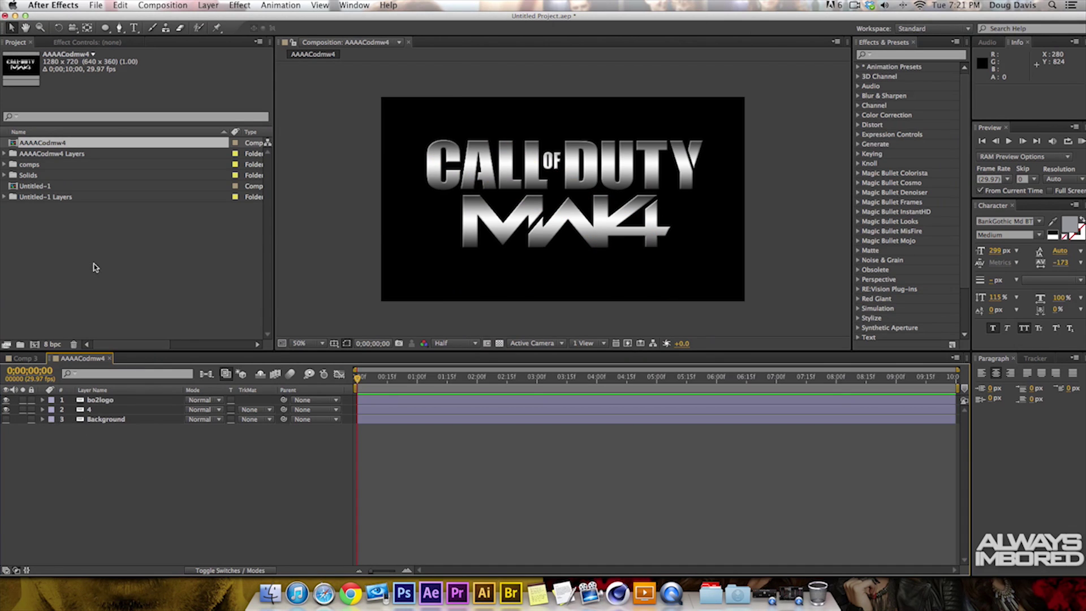
# Toggle the CALL OF DUTY and MW4 layers off and back on to check them
pyautogui.click(6, 400)
pyautogui.click(6, 410)
pyautogui.click(6, 400)
pyautogui.click(7, 410)
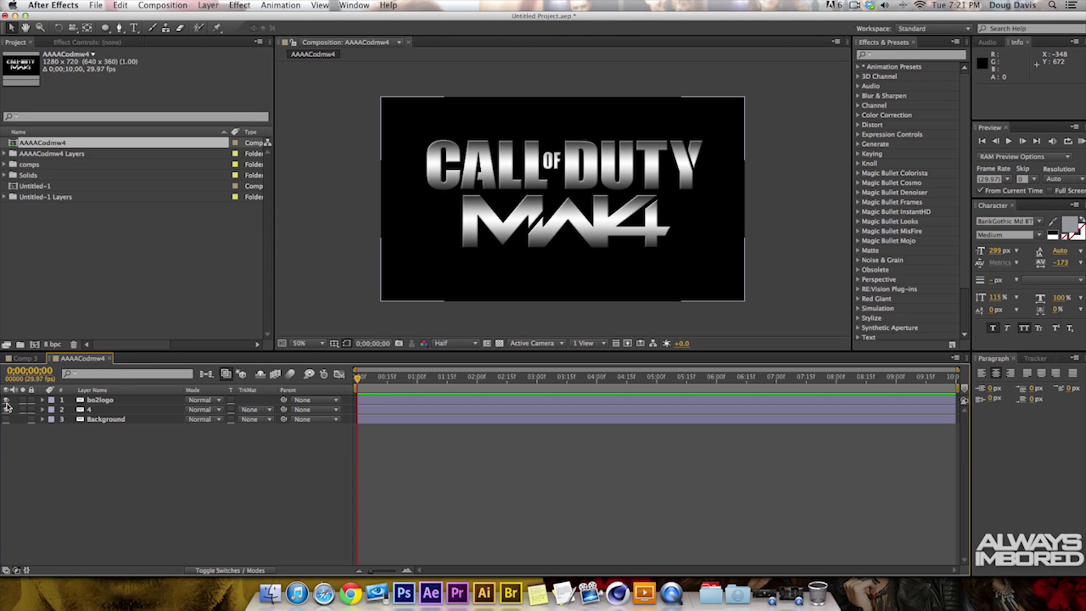
pyautogui.click(112, 400)
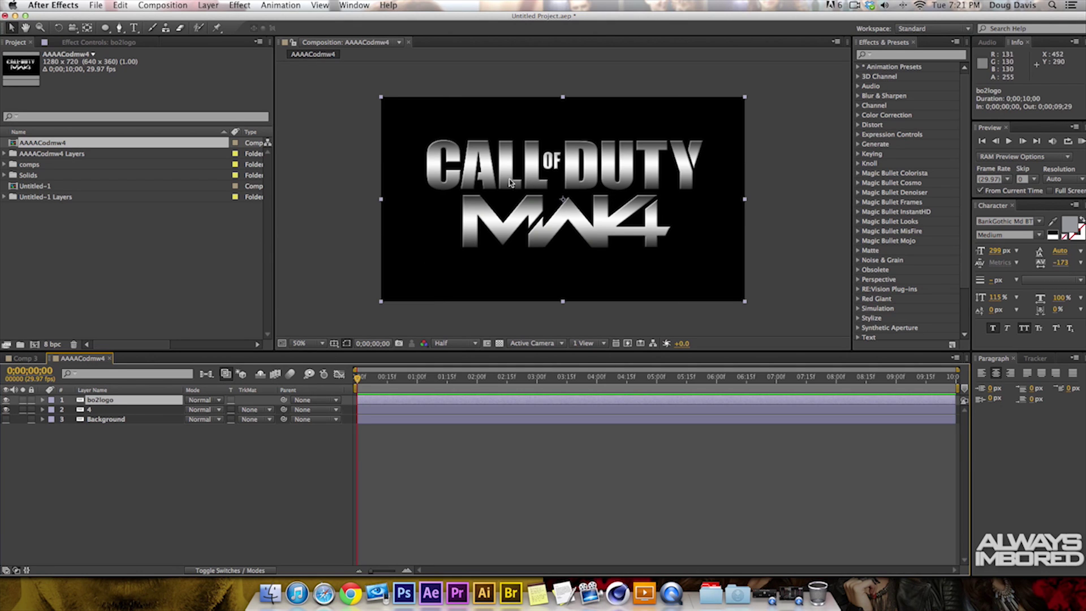
pyautogui.moveTo(510, 182); pyautogui.dragTo(576, 295)
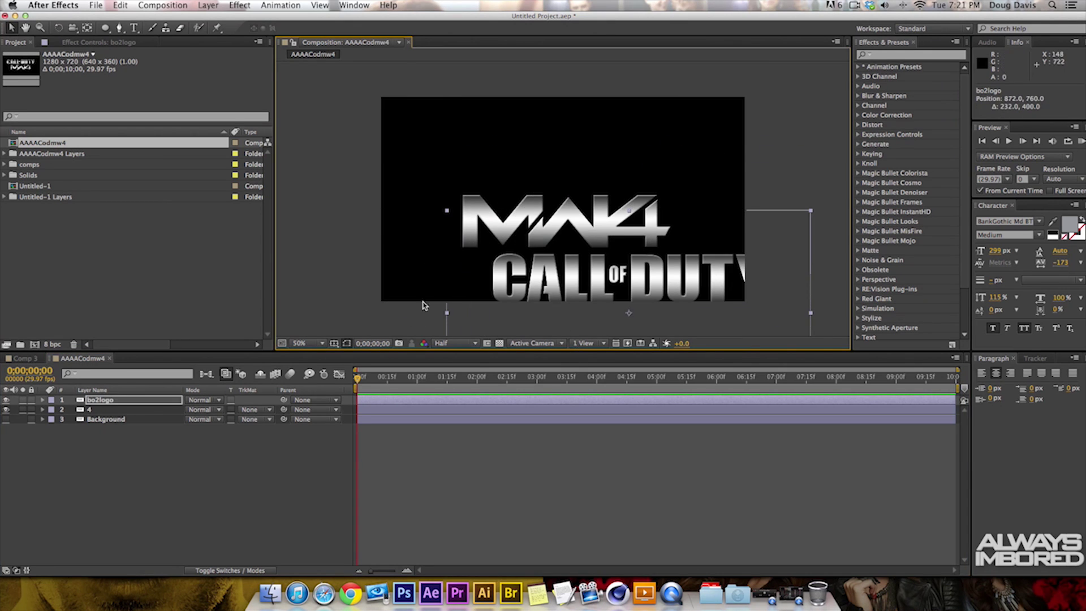
pyautogui.click(540, 239)
pyautogui.moveTo(539, 238); pyautogui.dragTo(512, 109)
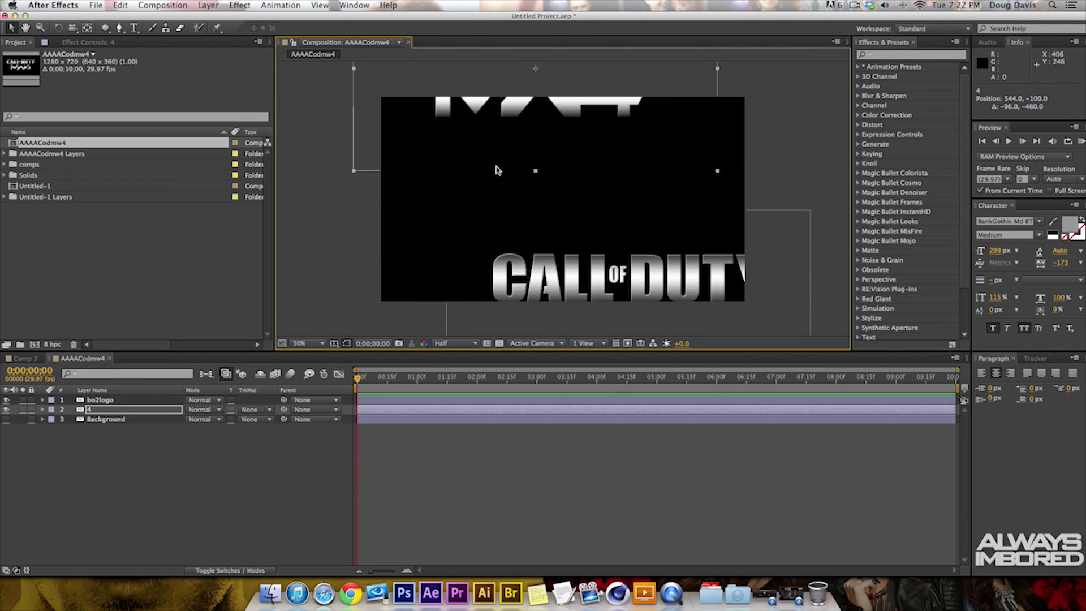
pyautogui.press('super+z')
pyautogui.press('super+z')
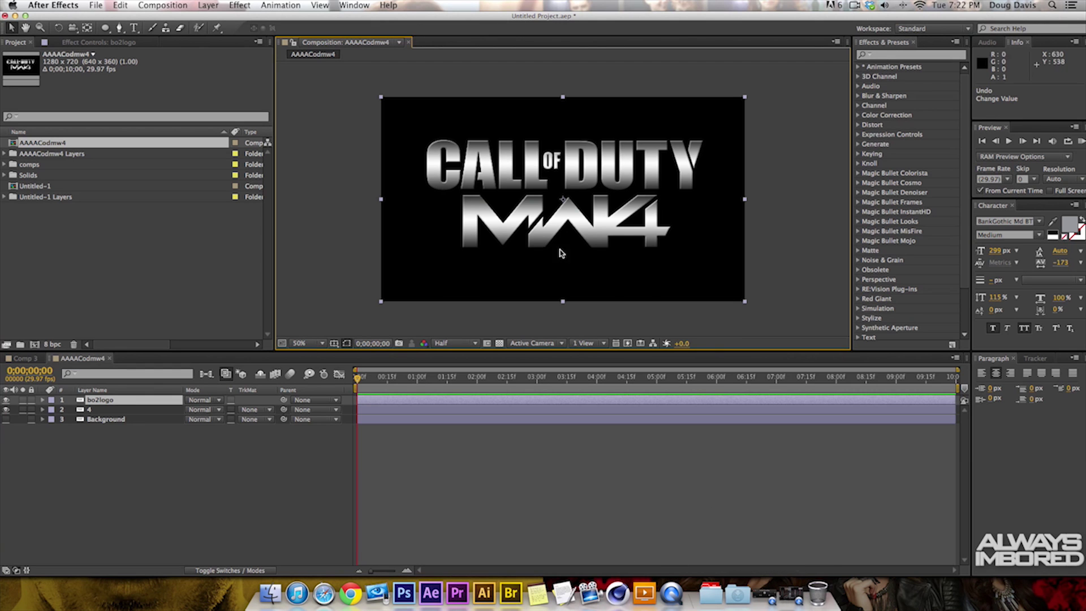
pyautogui.click(797, 595)
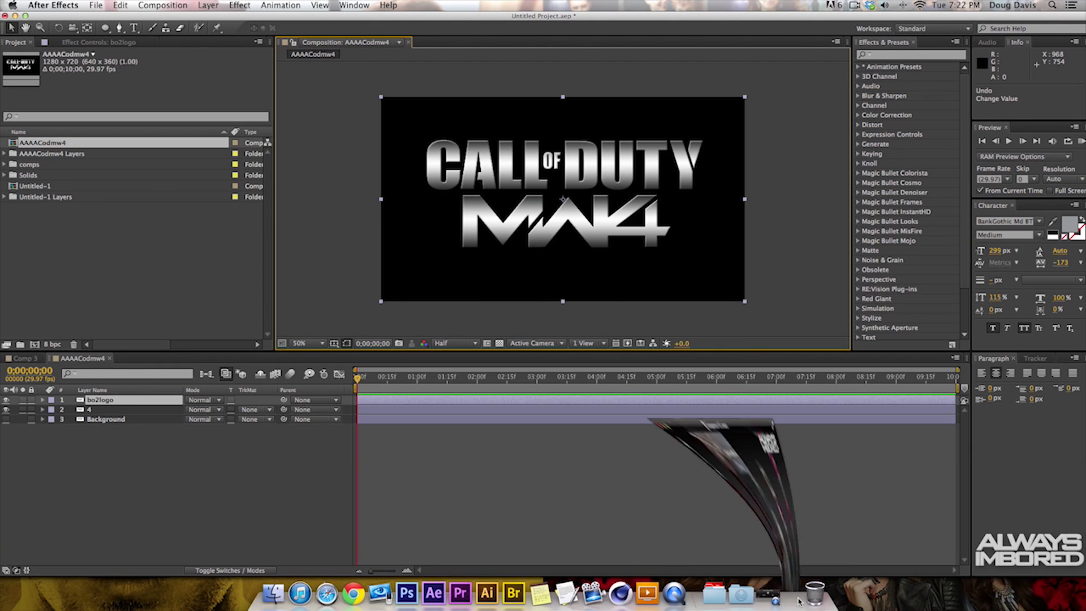
pyautogui.moveTo(473, 134); pyautogui.dragTo(344, 146)
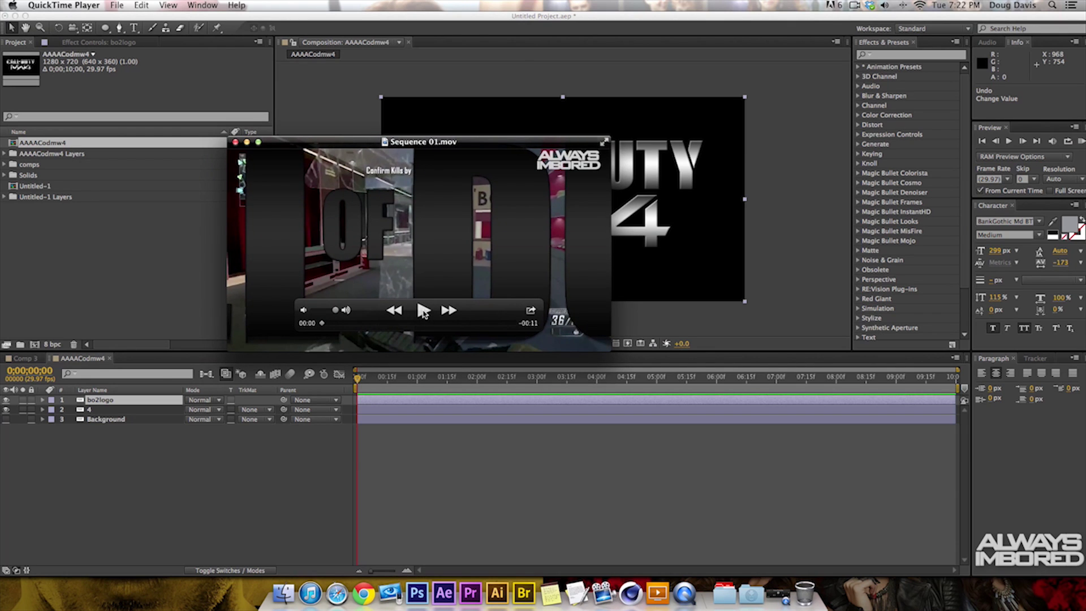
pyautogui.click(423, 310)
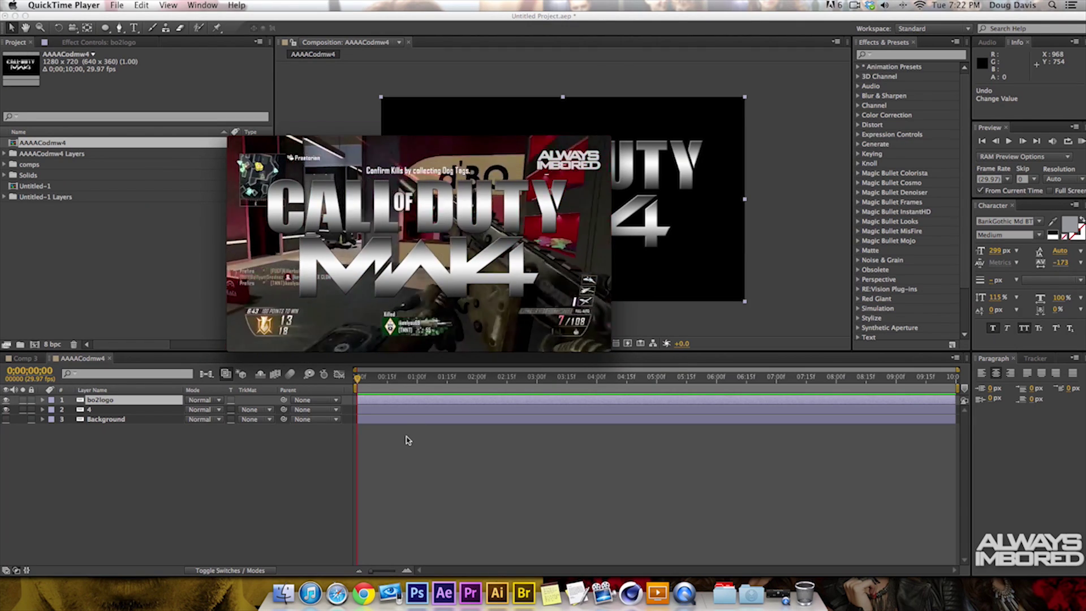
pyautogui.moveTo(422, 314)
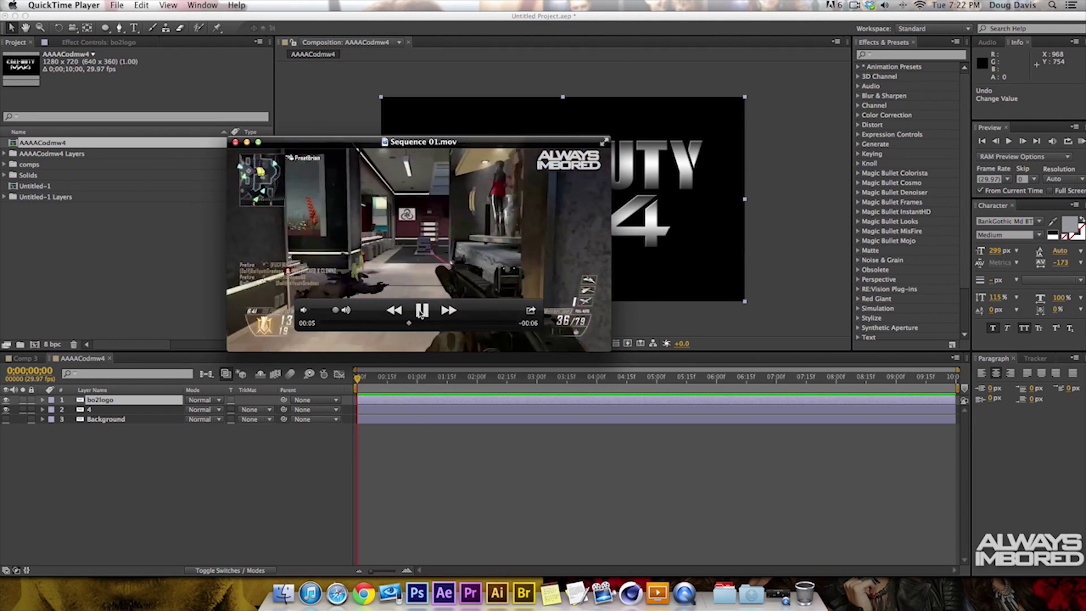
pyautogui.click(421, 311)
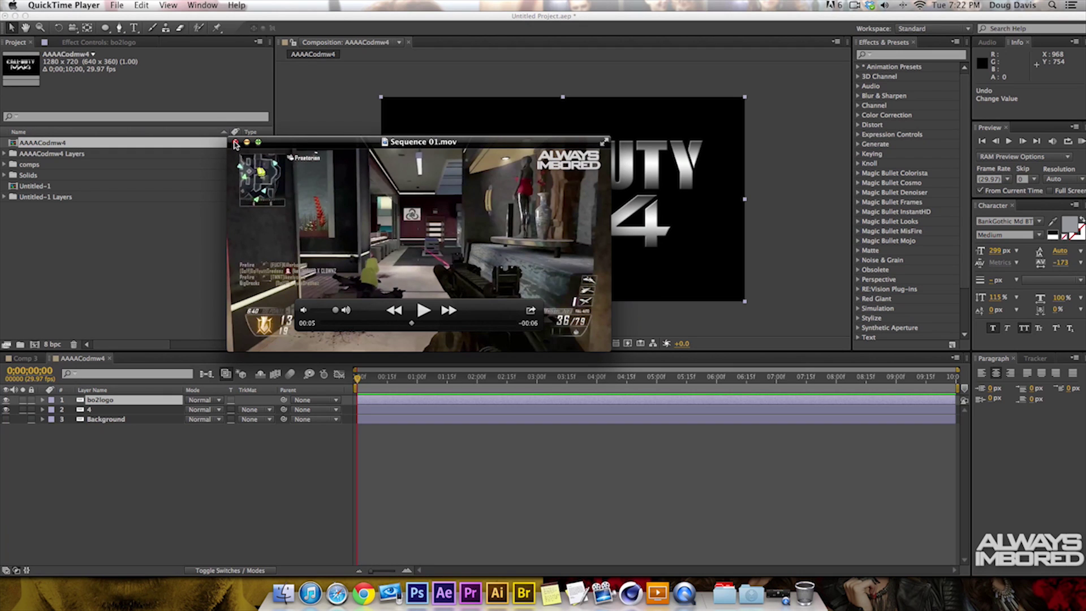
pyautogui.click(235, 142)
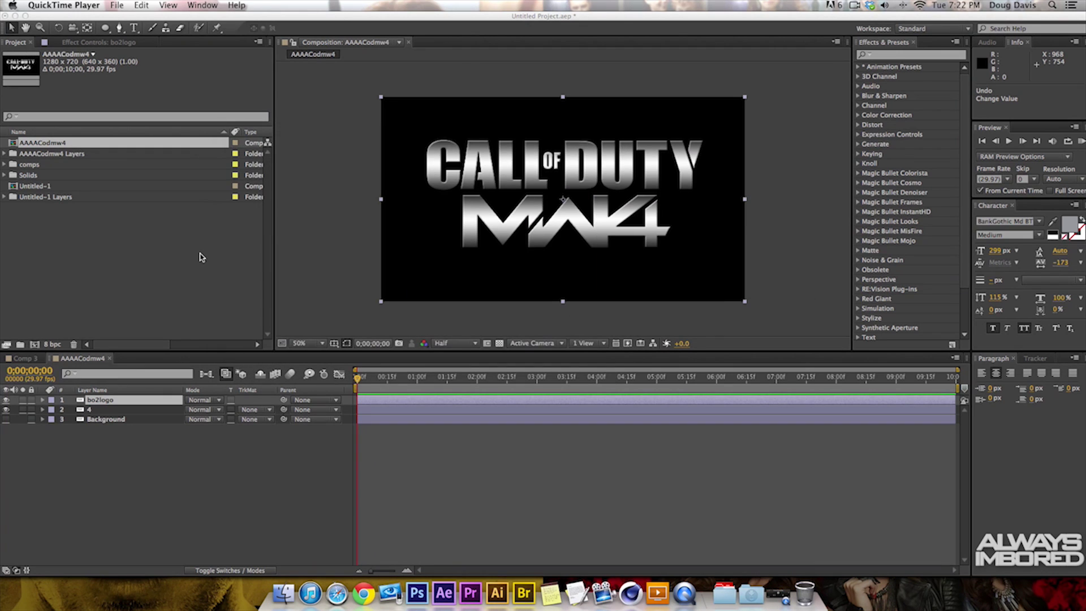